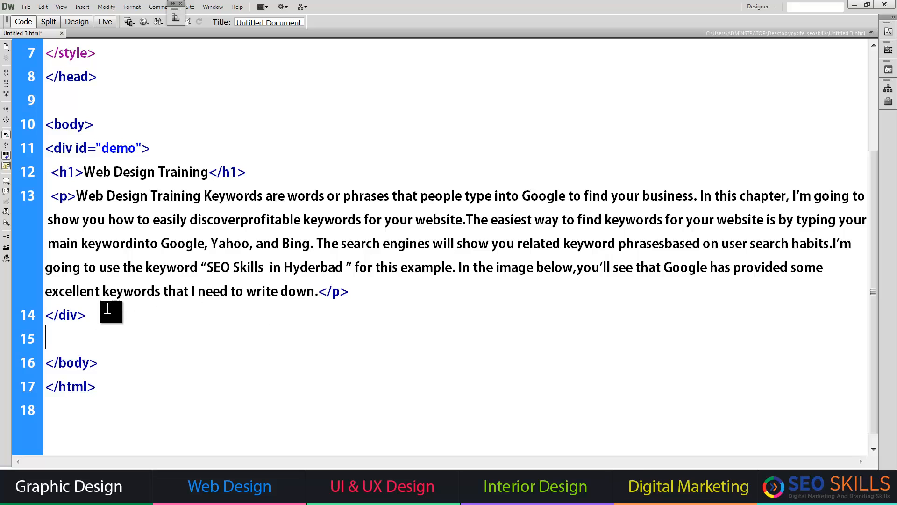
Display the page in Design view and place the cursor inside the demo div's paragraph.
left_click_drag(103, 314, 40, 224)
left_click(81, 22)
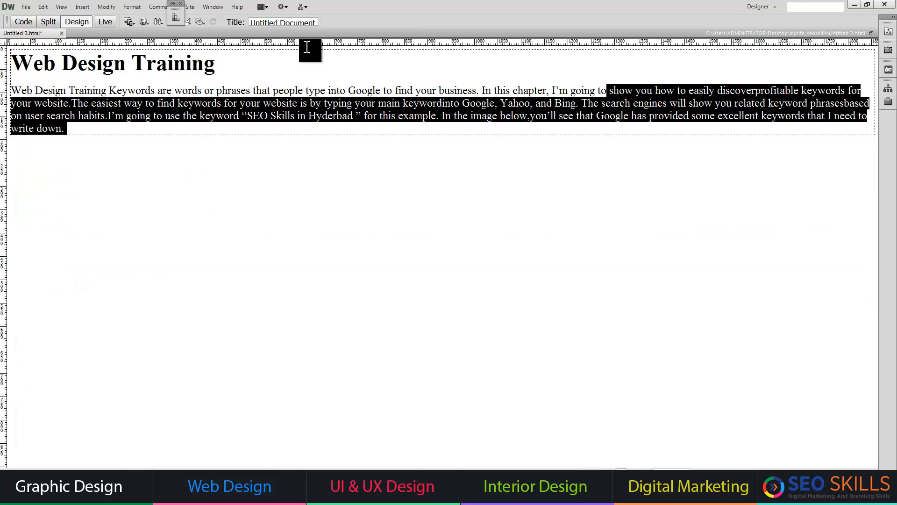
left_click(164, 103)
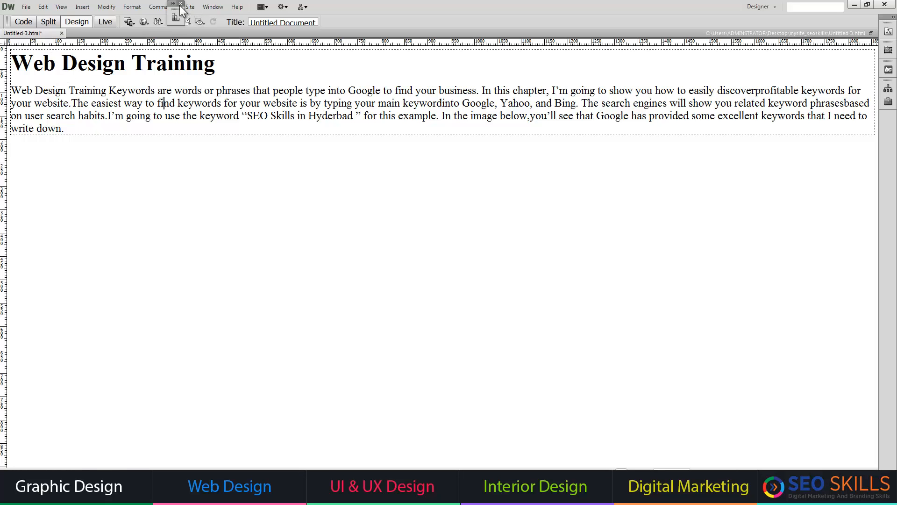
Create a new CSS rule with the selector #demo, defined in this document only.
left_click(213, 7)
mouse_move(237, 7)
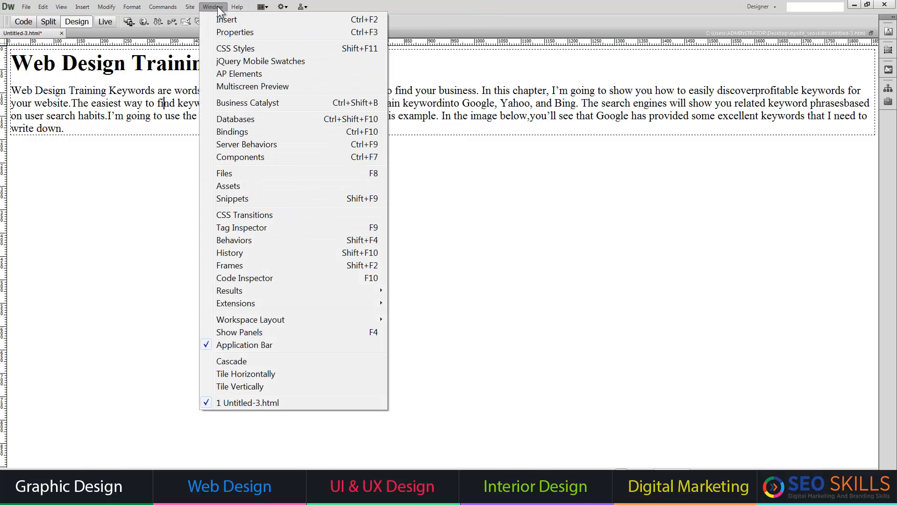
left_click(233, 46)
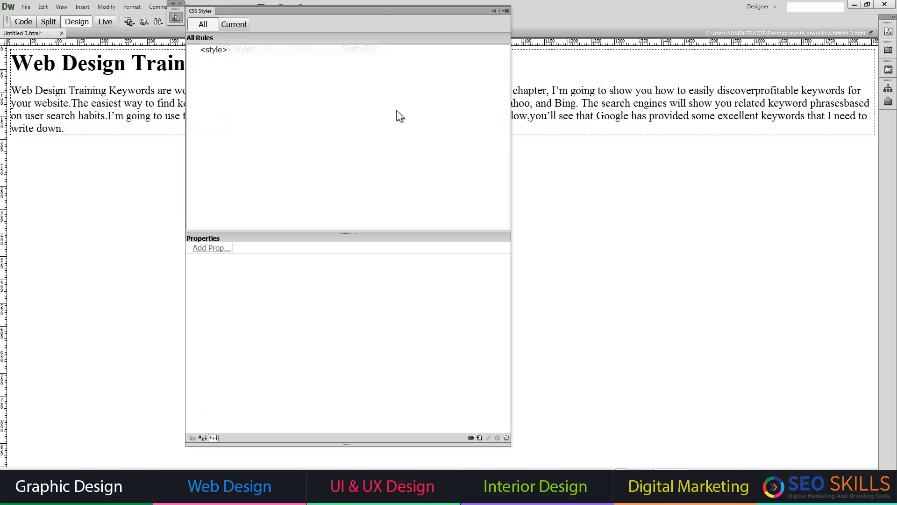
left_click(480, 438)
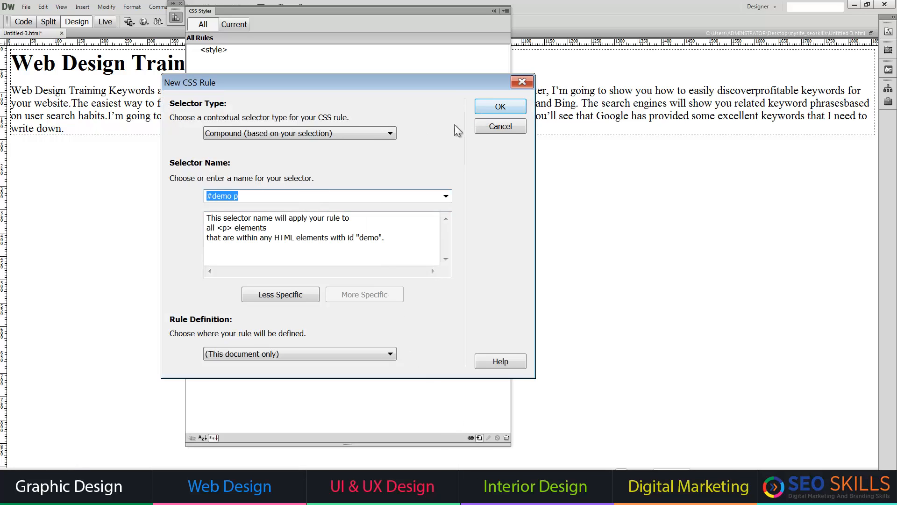
left_click(244, 196)
key("BackSpace")
key("BackSpace")
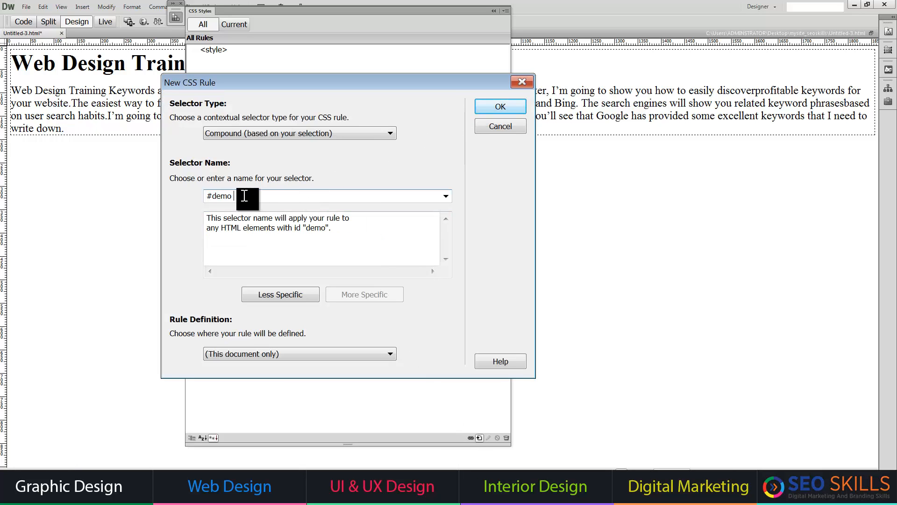
left_click(497, 107)
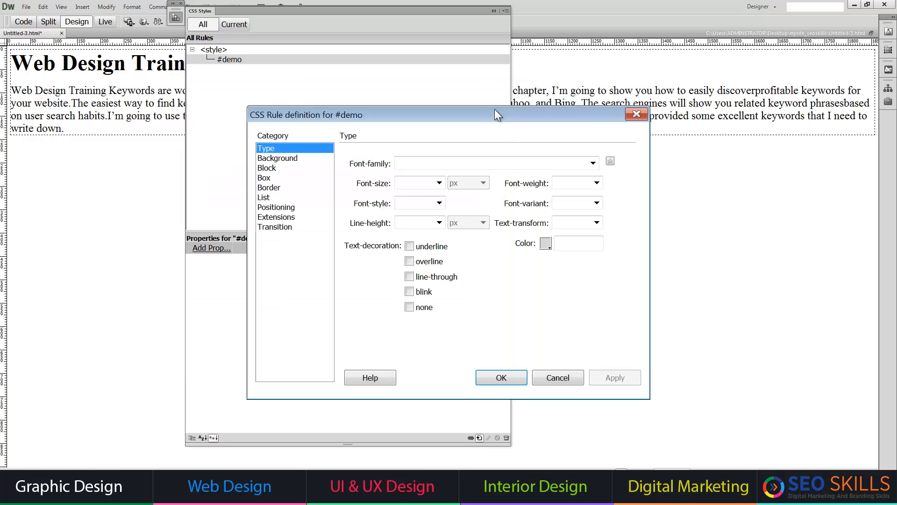
Set the #demo rule's box width and height to 400 px each.
left_click(271, 178)
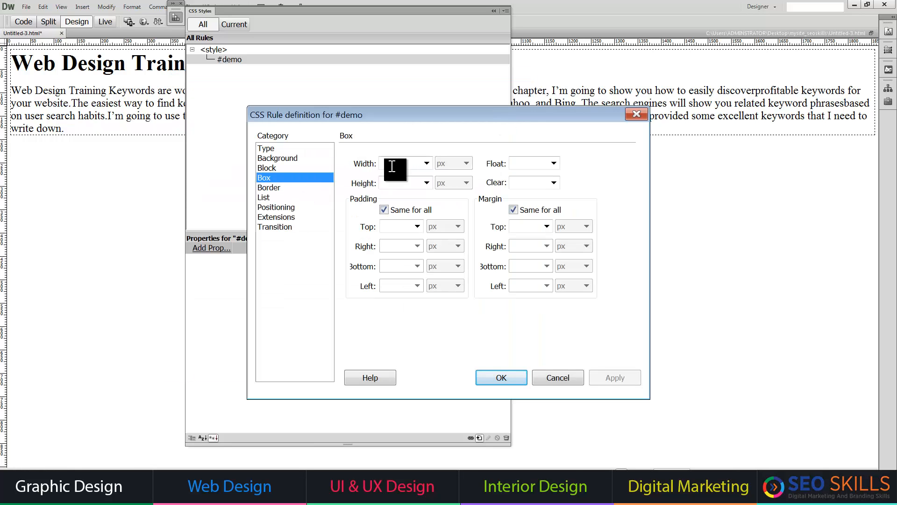
left_click(391, 167)
type("400")
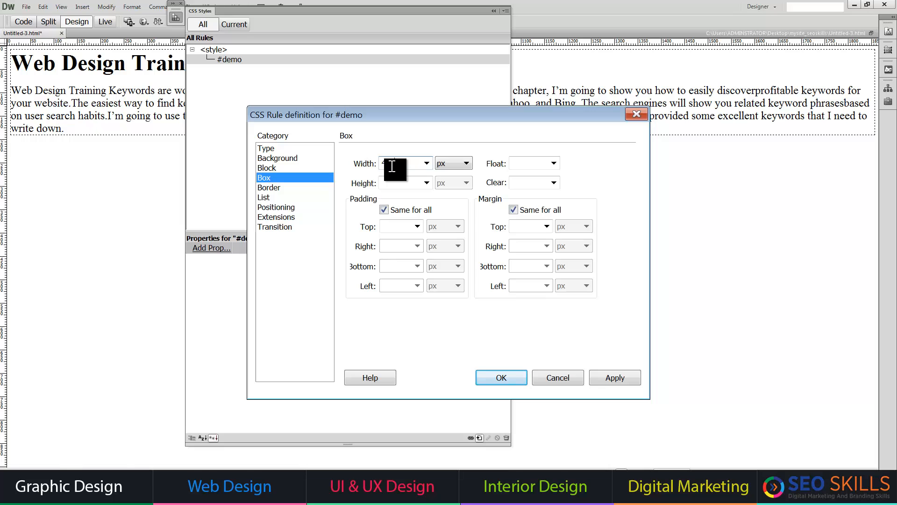
left_click(414, 183)
type("400")
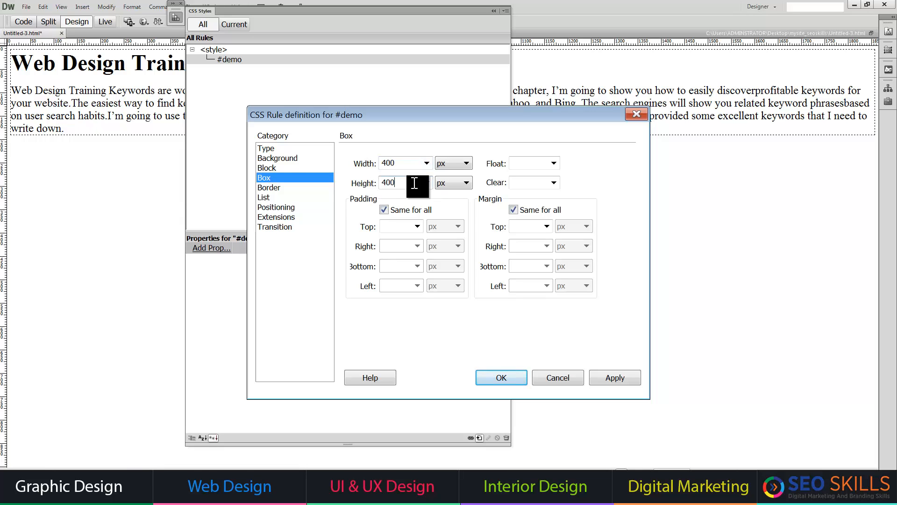
Give the #demo rule the background color #39F and the text color #FFF.
left_click(281, 158)
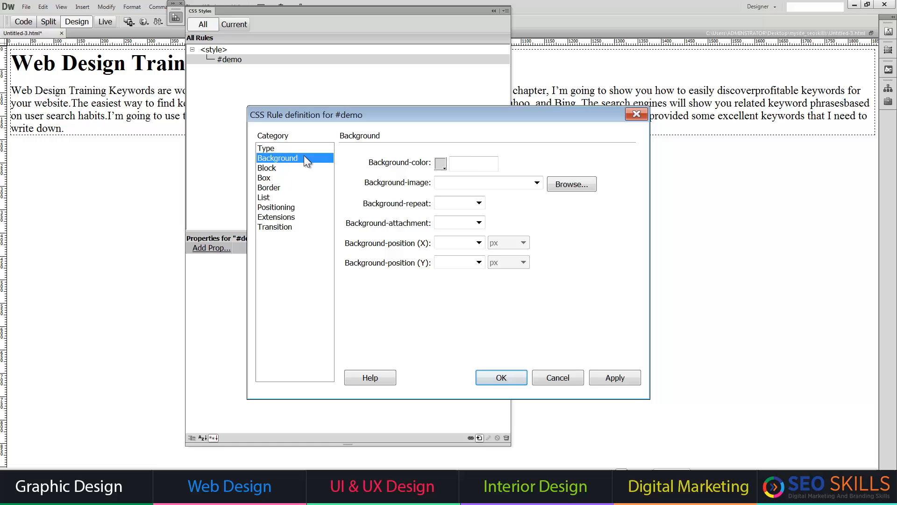
left_click(440, 164)
left_click(493, 206)
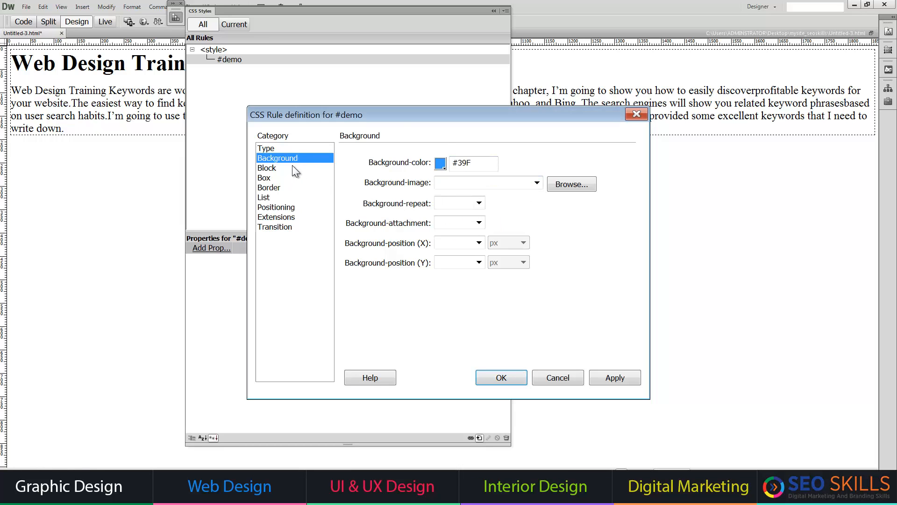
left_click(282, 148)
left_click(546, 242)
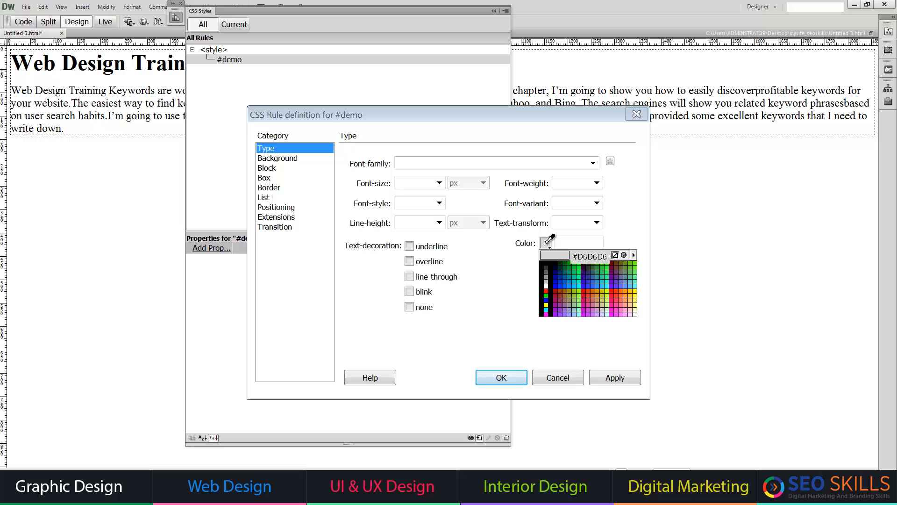
left_click(545, 285)
Set the #demo font family to Courier New, Courier, monospace at 14 px and apply it.
left_click(592, 163)
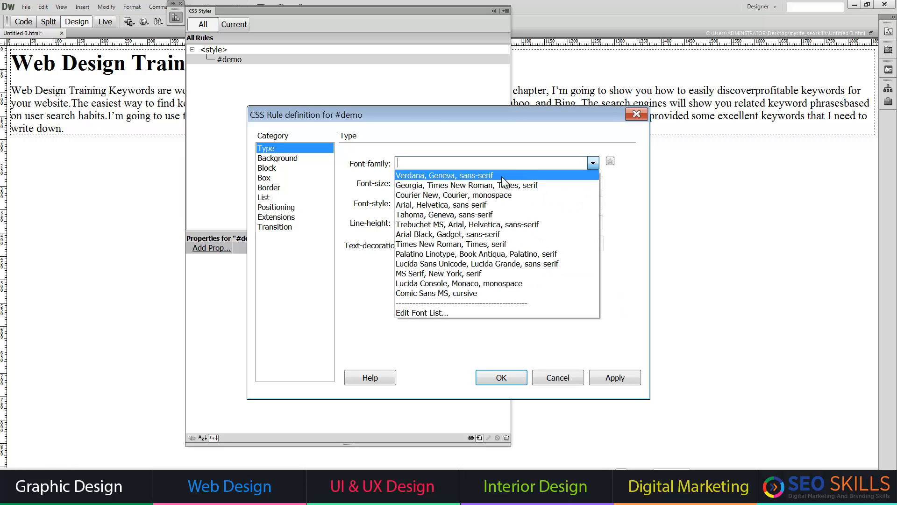
left_click(454, 194)
left_click(430, 186)
type("14")
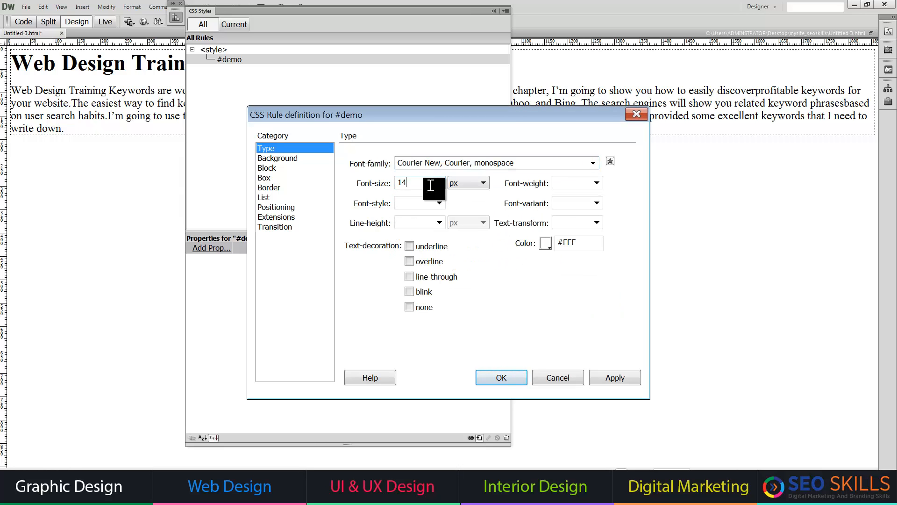
left_click(613, 376)
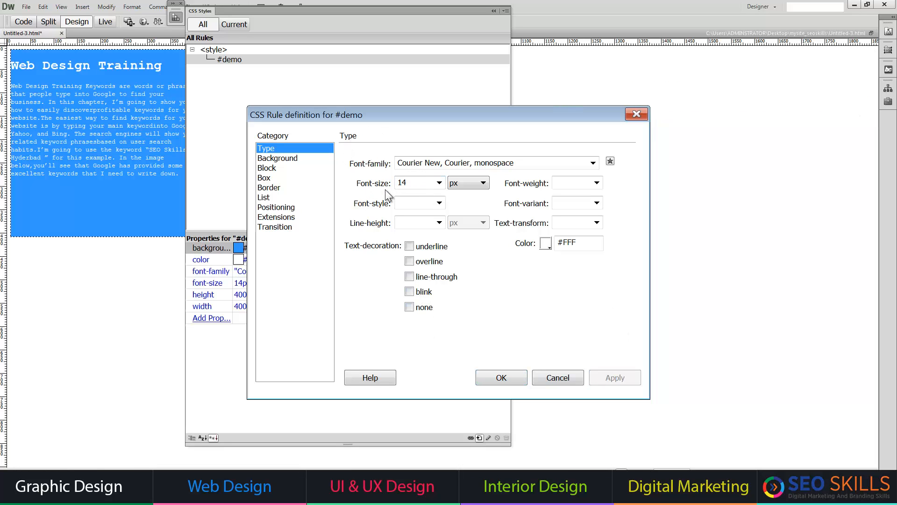
Change the #demo font family to Georgia, Times New Roman, Times, serif and apply it.
left_click(593, 163)
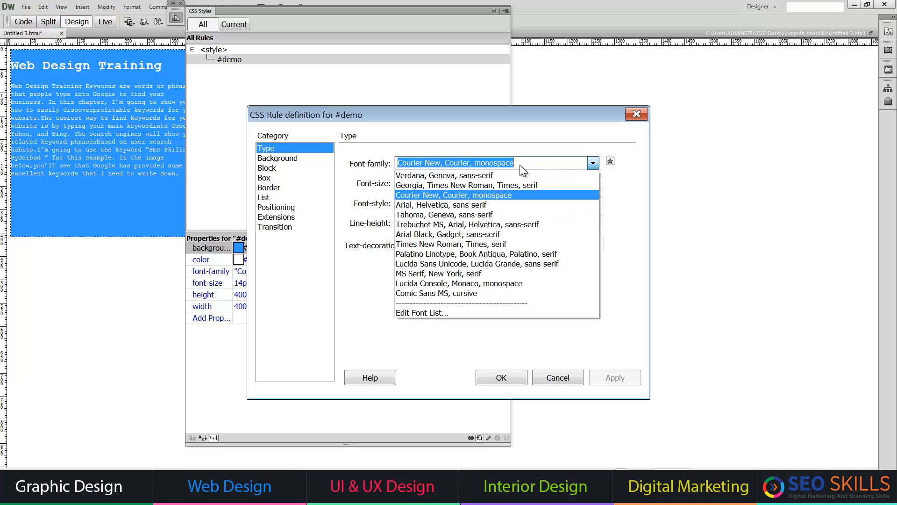
left_click(428, 183)
left_click(610, 377)
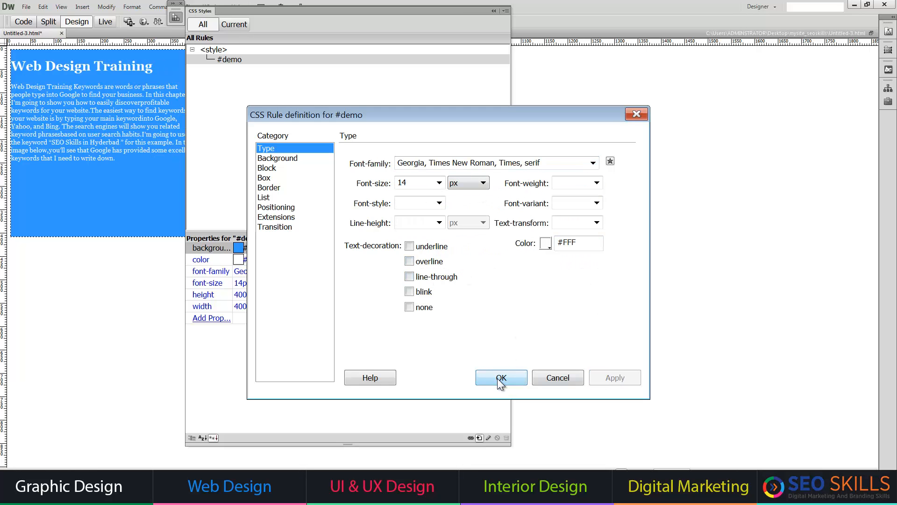
Set the #demo box height to 300 px and apply the change.
left_click(264, 177)
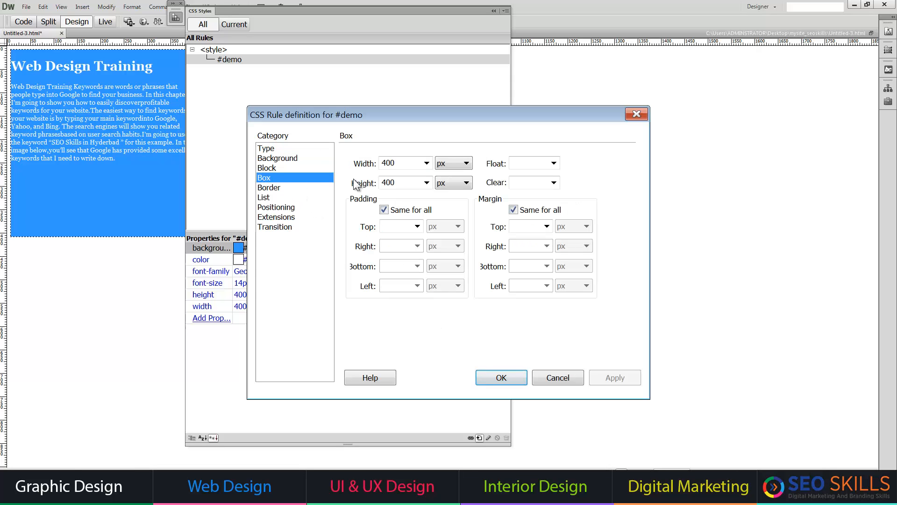
double_click(402, 179)
type("30")
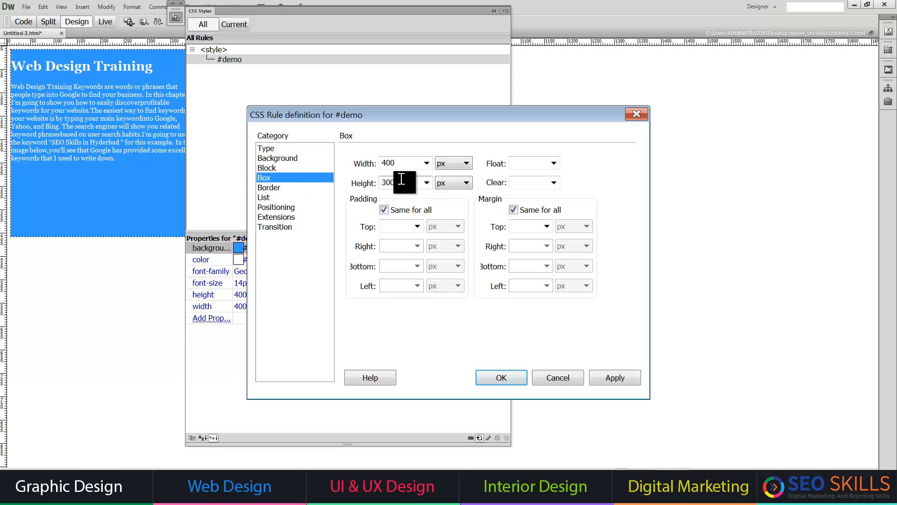
left_click(604, 376)
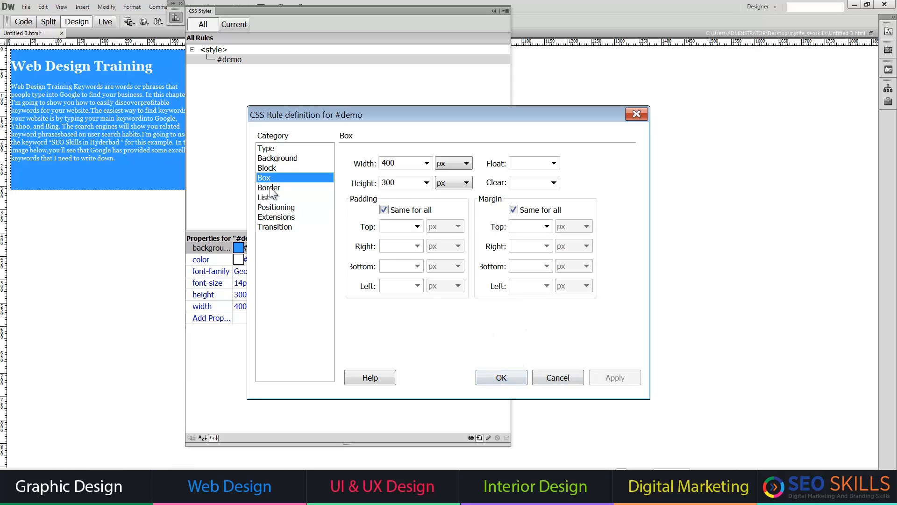
Add 30 px of padding on all sides of the #demo box and finish the rule definition.
left_click(395, 227)
type("30")
left_click(615, 377)
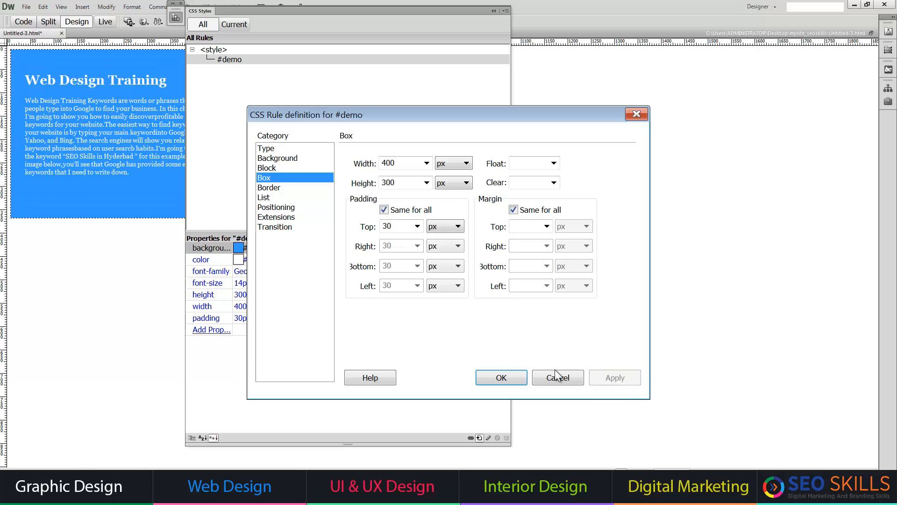
left_click(501, 378)
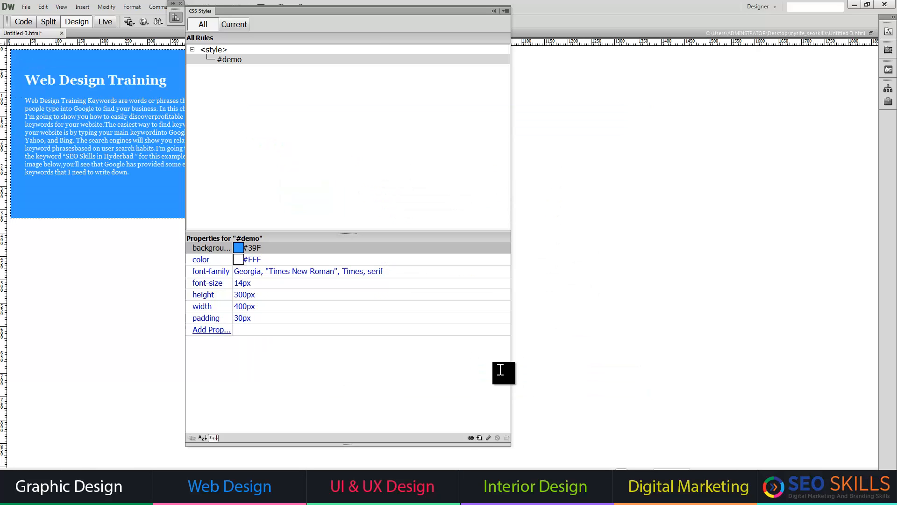
Put away the CSS styles list, preview the page in the browser, and return to Dreamweaver.
left_click(496, 12)
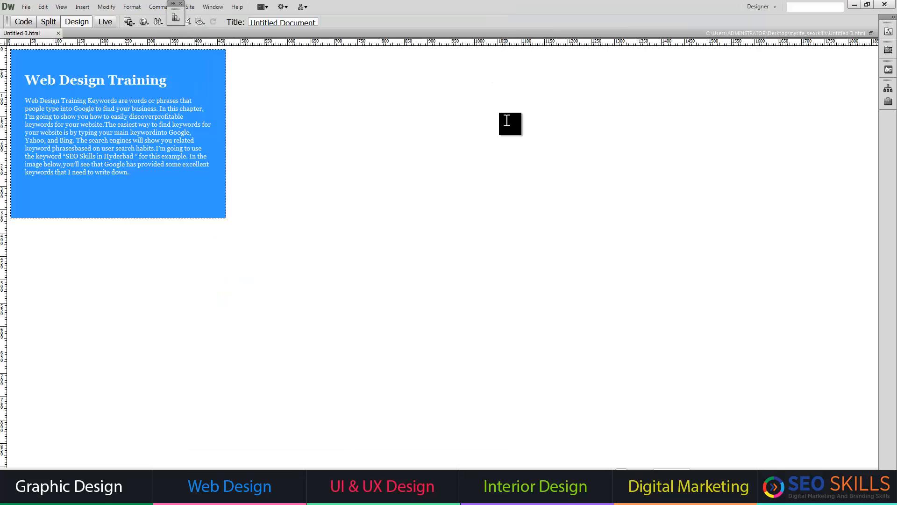
key("F12")
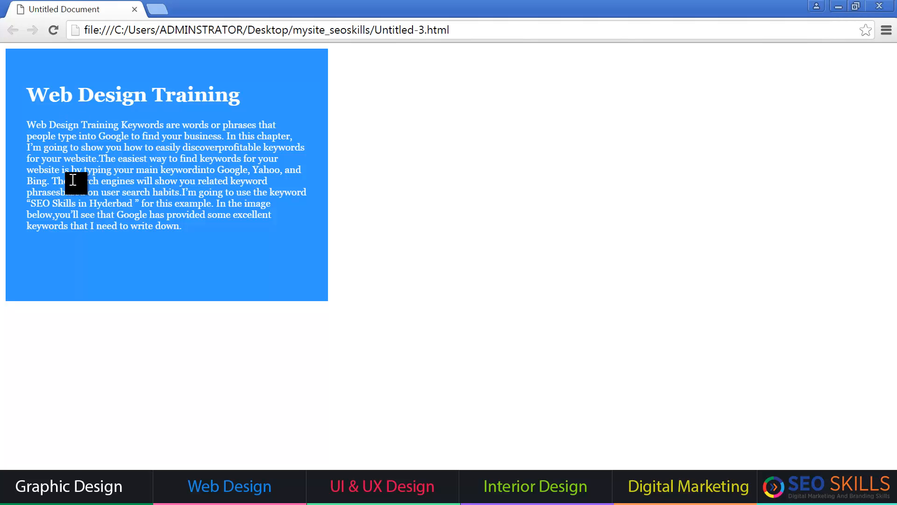
key("alt+Tab")
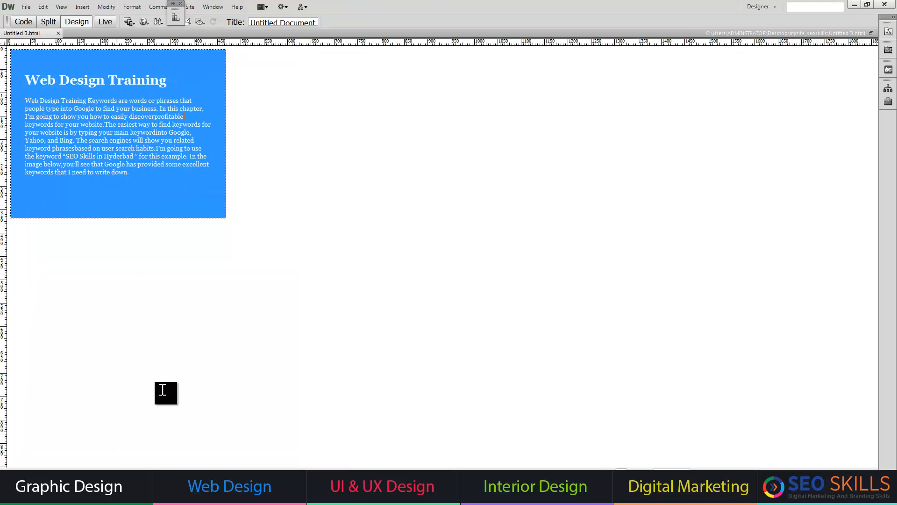
Start a new CSS transition with #demo as the target rule, triggered on hover.
left_click(216, 7)
left_click(245, 215)
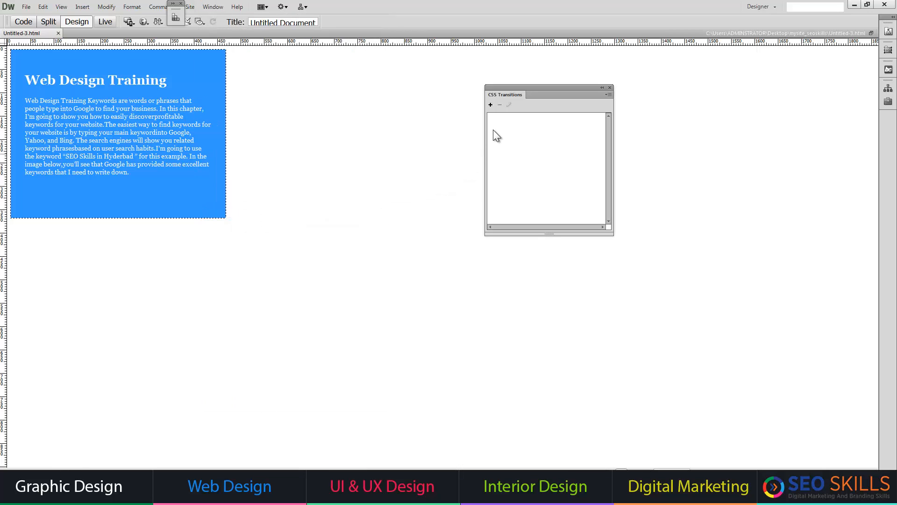
left_click(492, 104)
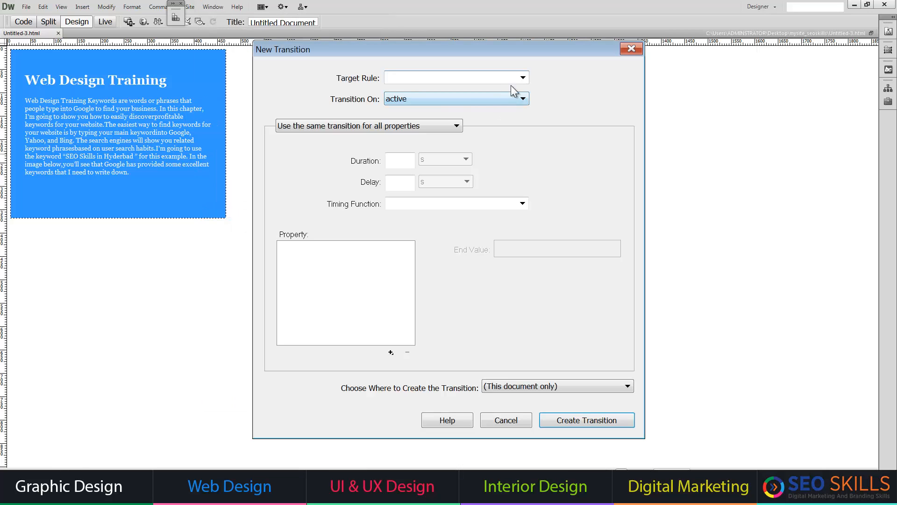
left_click(523, 78)
left_click(427, 89)
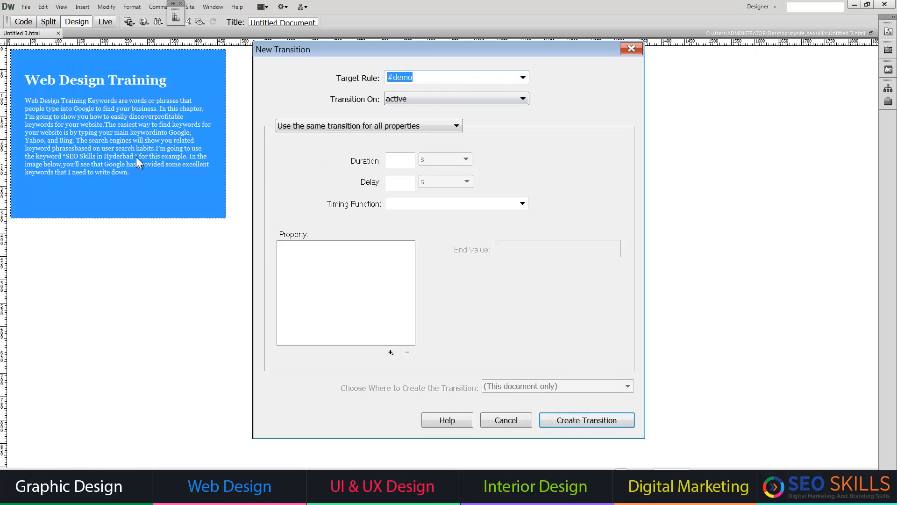
left_click(456, 99)
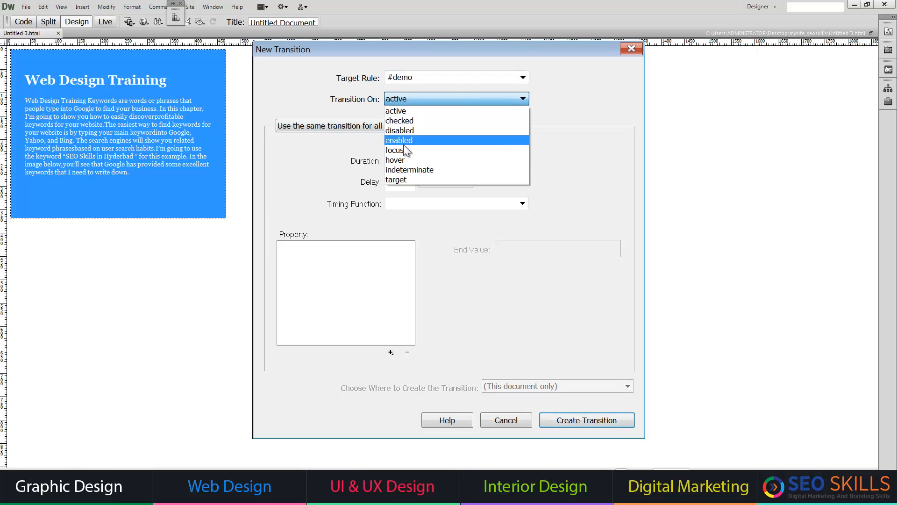
left_click(401, 160)
Set the transition's duration to 0.5 s and its timing function to ease.
left_click(398, 158)
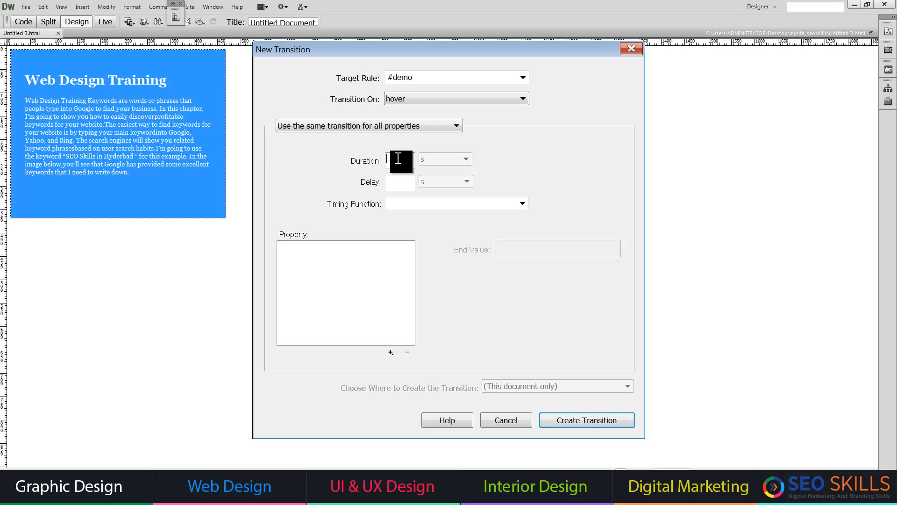
type("0.5")
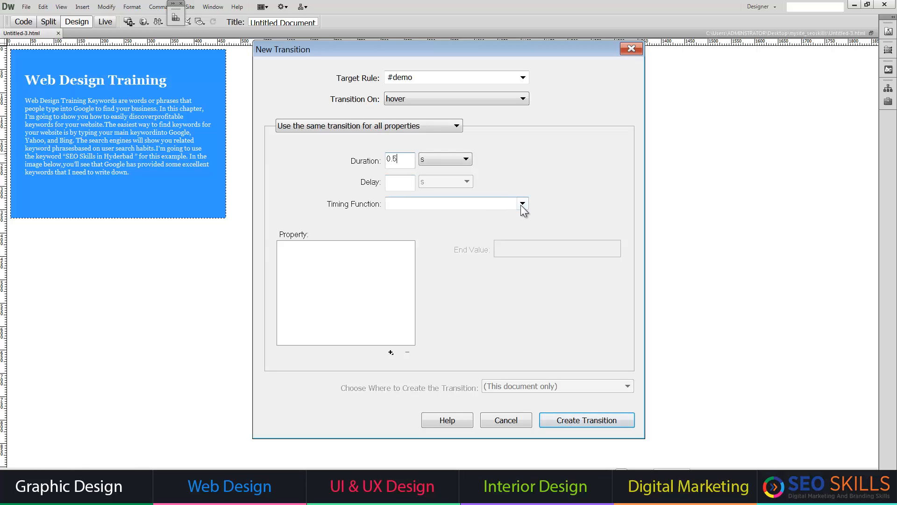
left_click(522, 204)
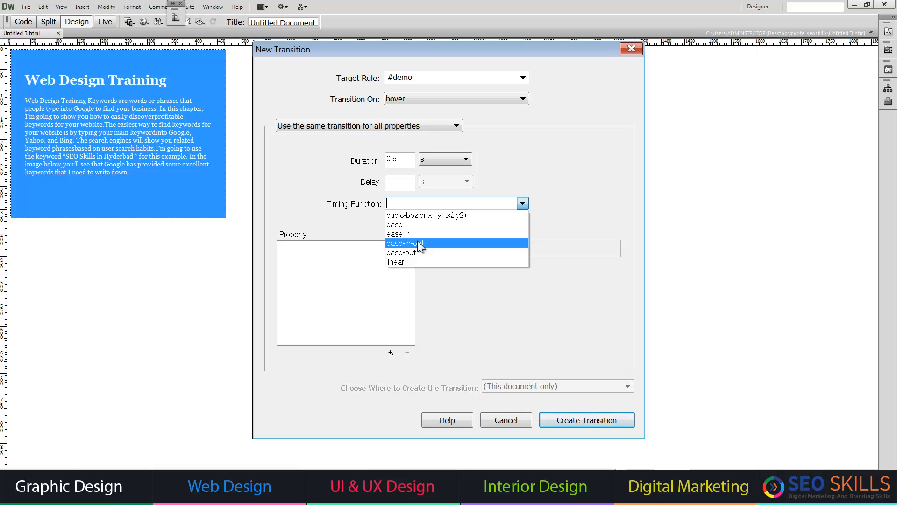
left_click(407, 224)
Add the height property with an end value of 25 px to the #demo hover transition and create the transition.
left_click(392, 353)
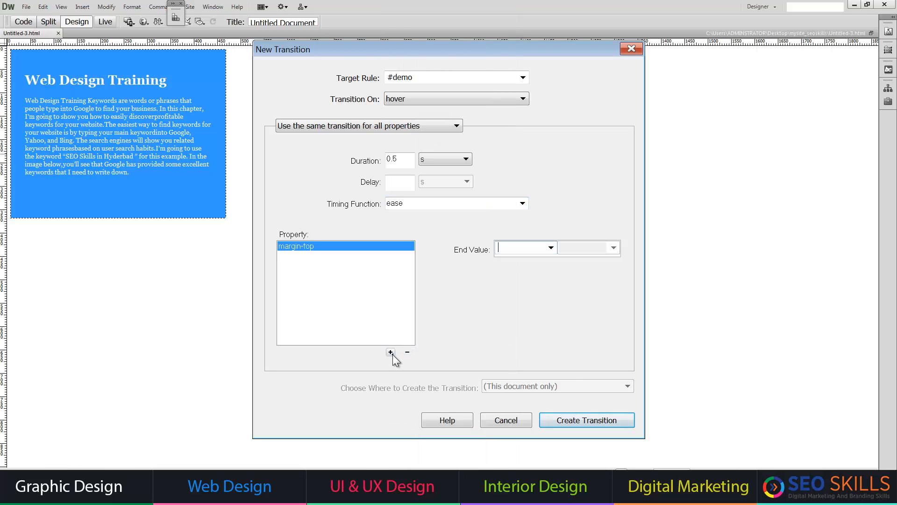
left_click(408, 355)
left_click(391, 354)
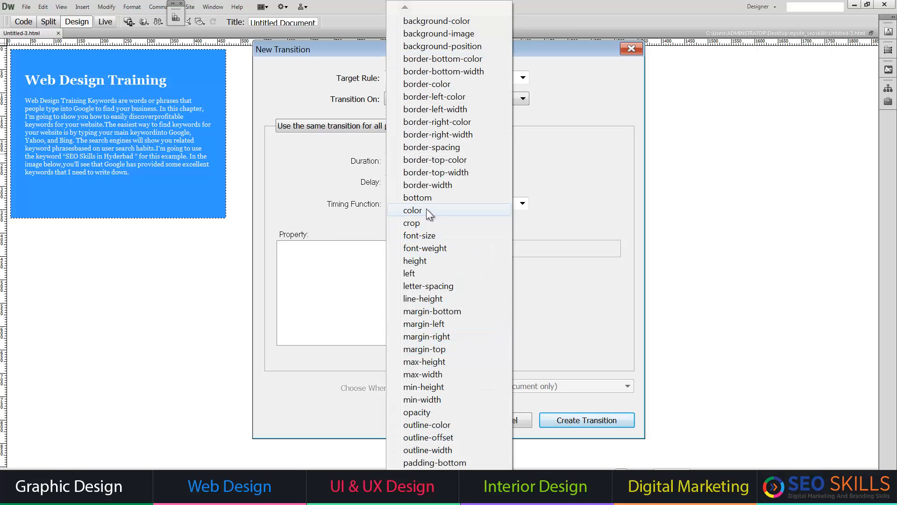
left_click(429, 257)
left_click(519, 249)
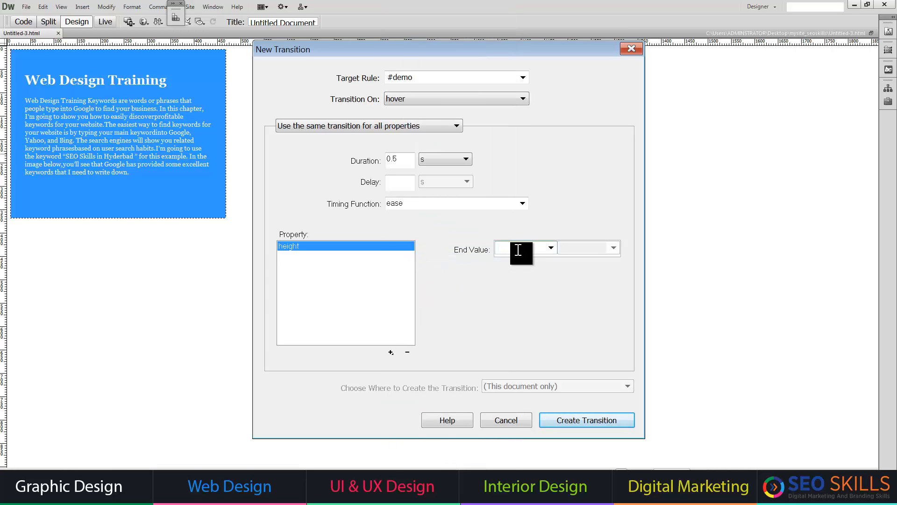
type("25")
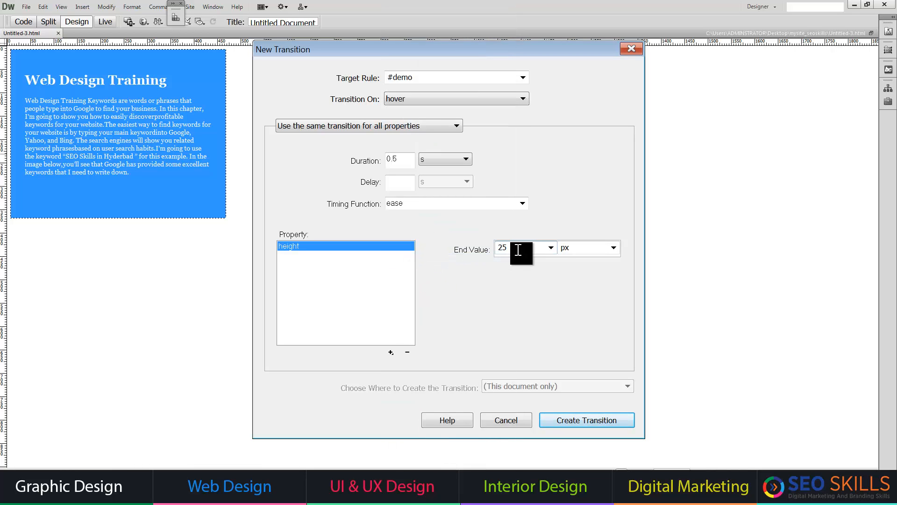
left_click(595, 422)
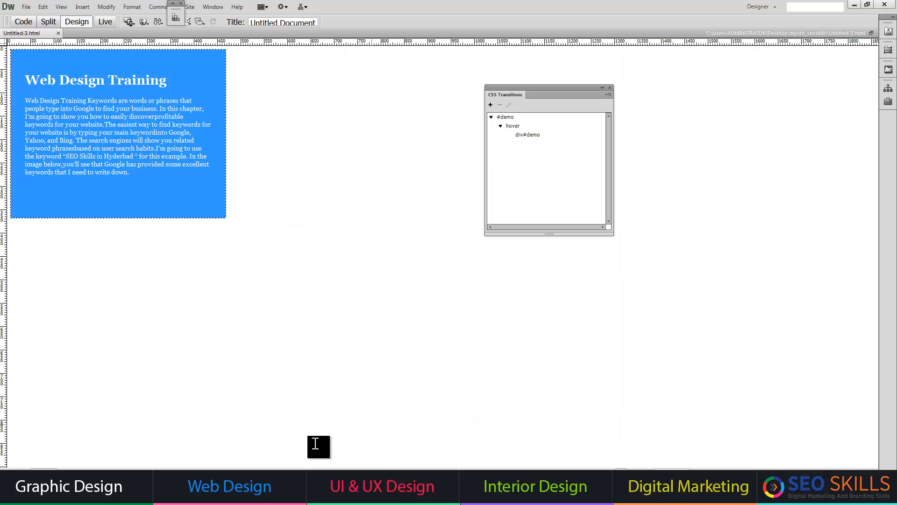
Preview the page in the browser, test the hover effect on the blue box, and return to Dreamweaver.
key("F12")
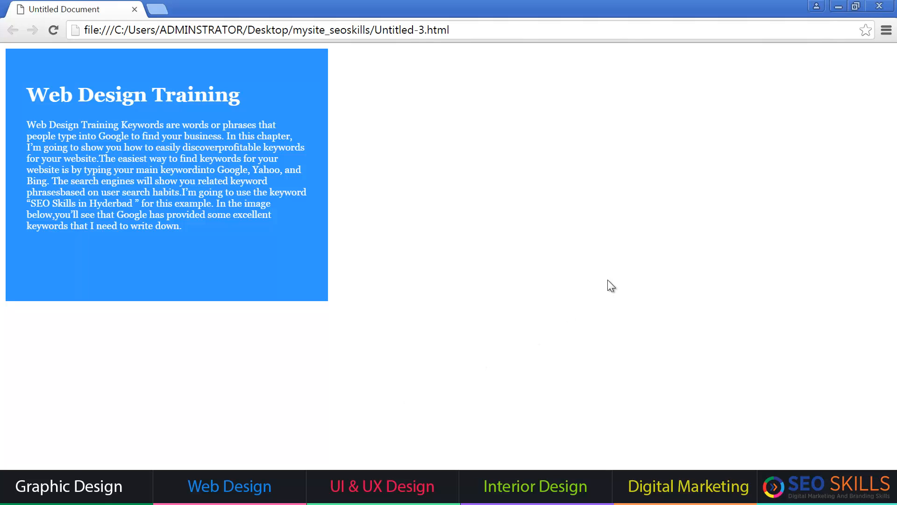
mouse_move(258, 171)
left_click(201, 491)
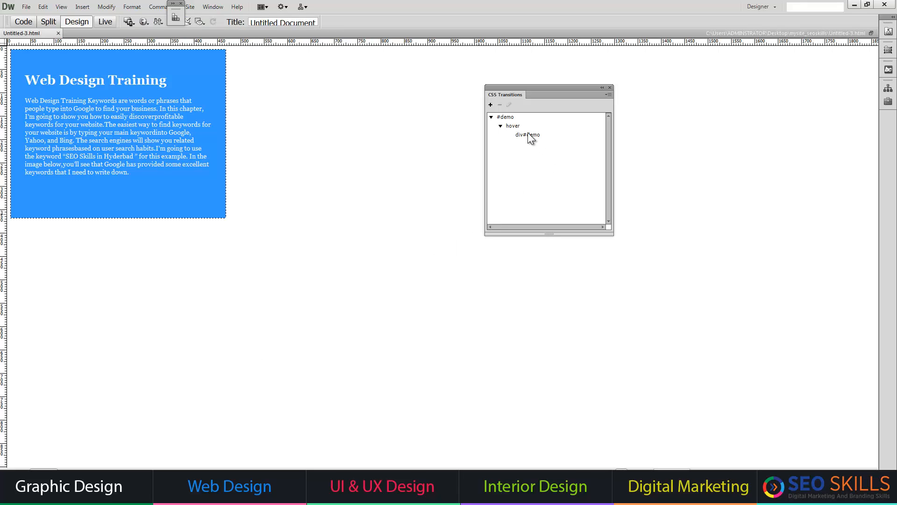
Edit the #demo hover transition to replace height with padding-left at an end value of 250 px, and save it.
left_click(516, 127)
left_click(508, 106)
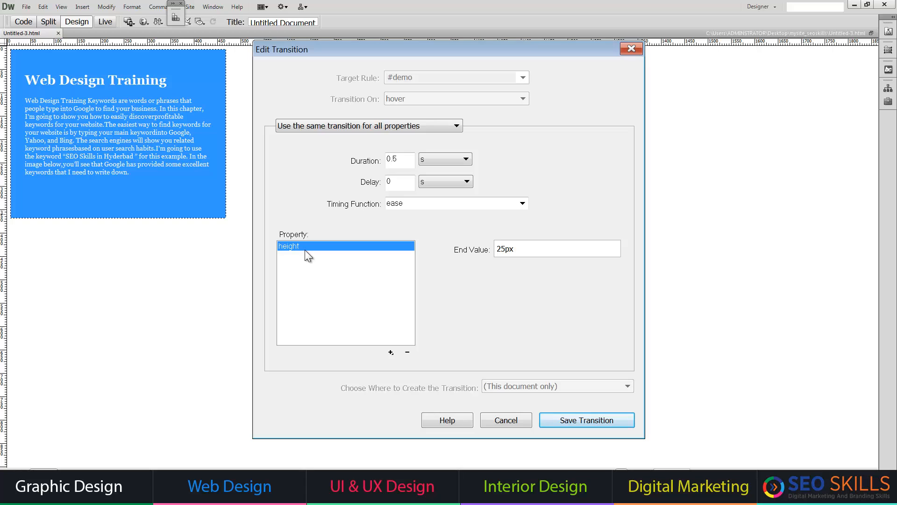
left_click(401, 352)
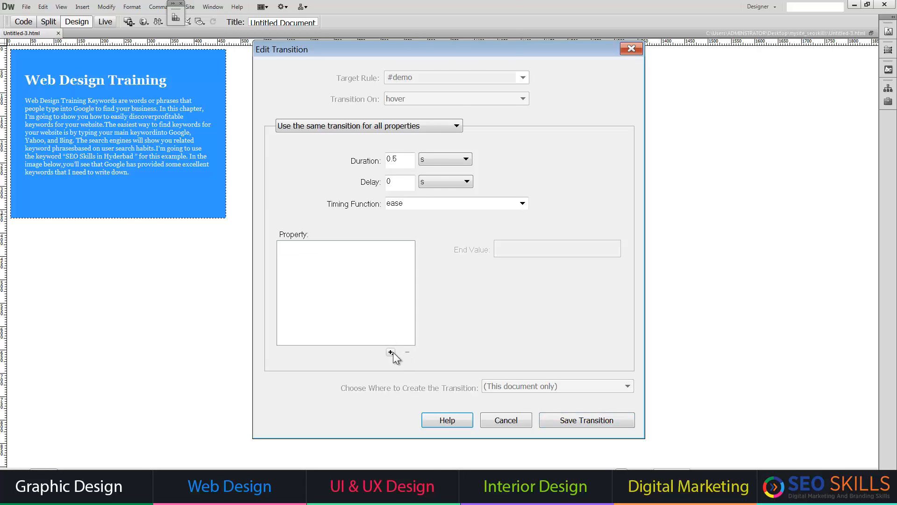
left_click(390, 352)
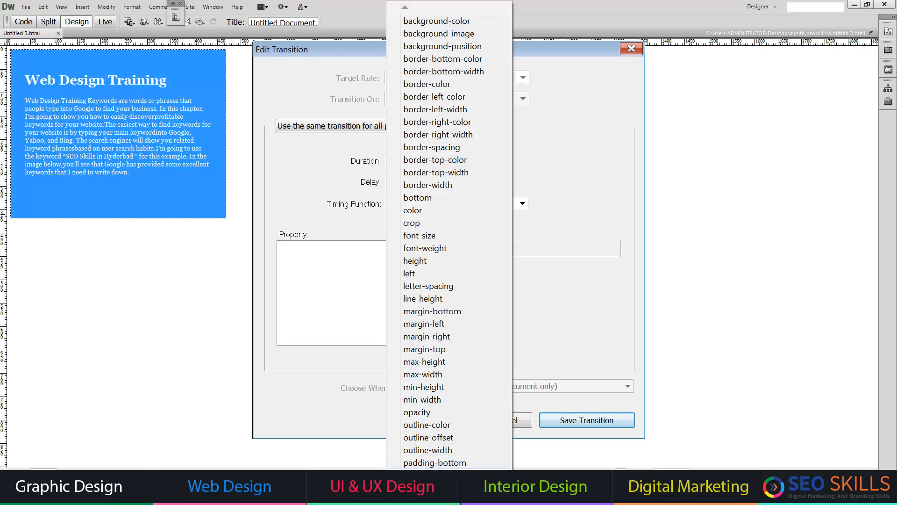
left_click(439, 475)
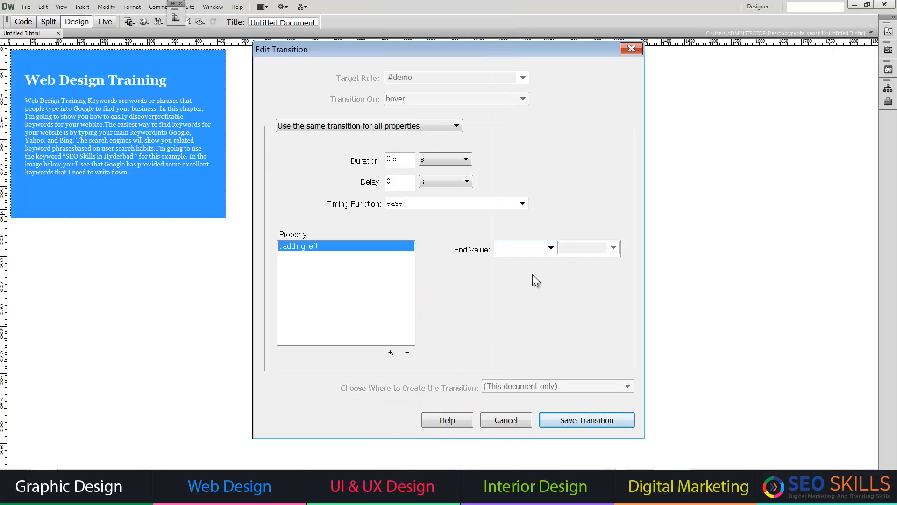
type("250")
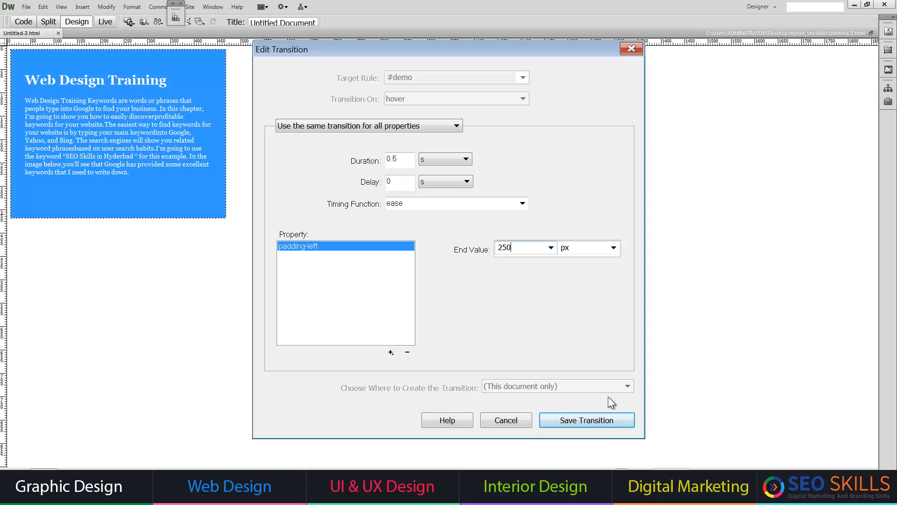
left_click(599, 419)
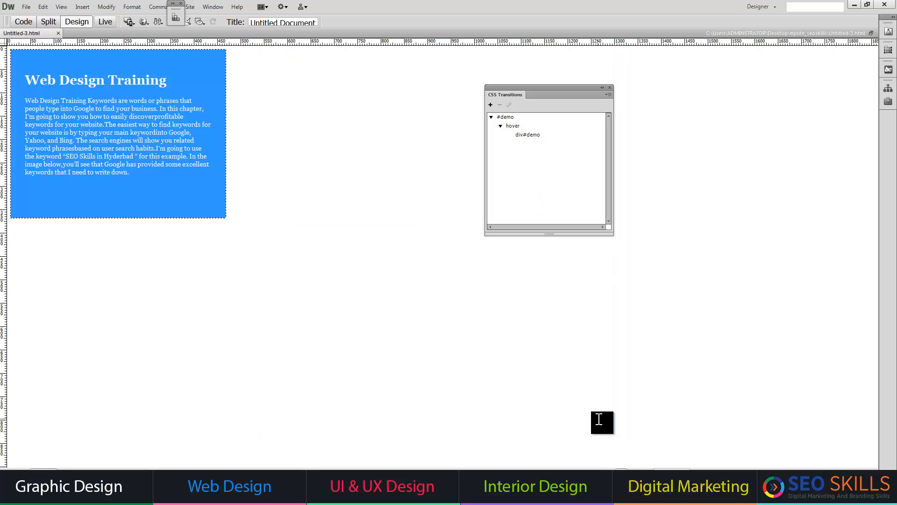
Preview the page in the browser, test the box's padding transition on hover, and close both preview pages.
key("F12")
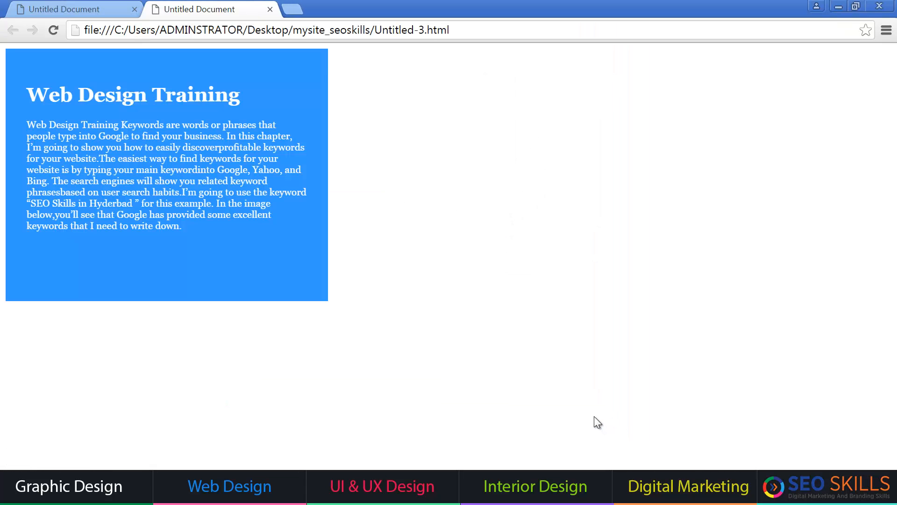
mouse_move(287, 201)
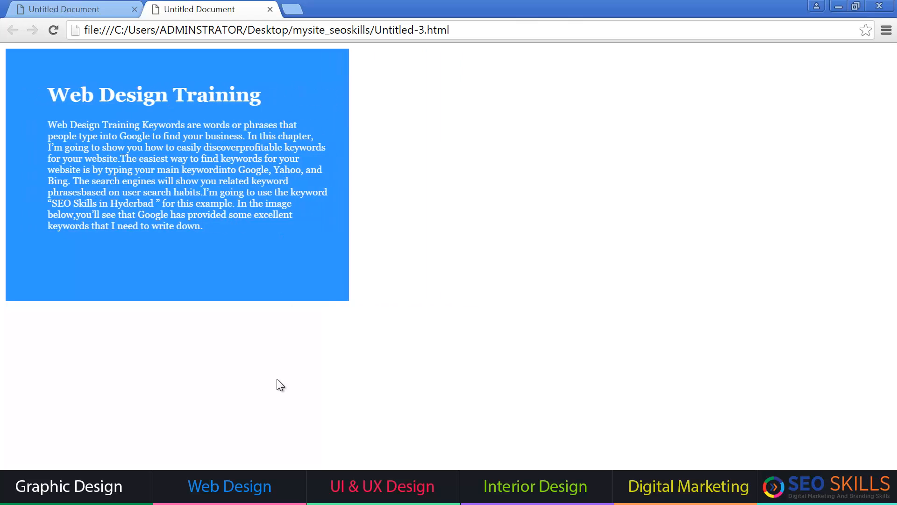
left_click(270, 9)
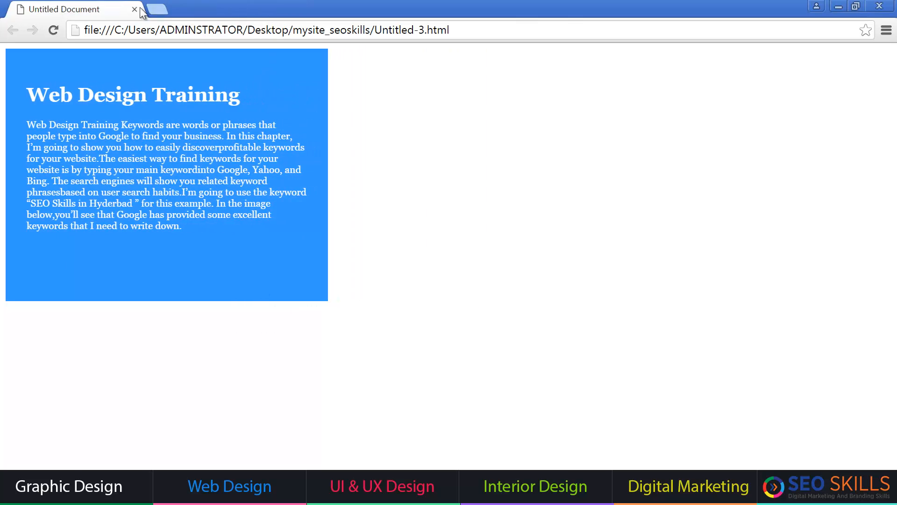
left_click(134, 9)
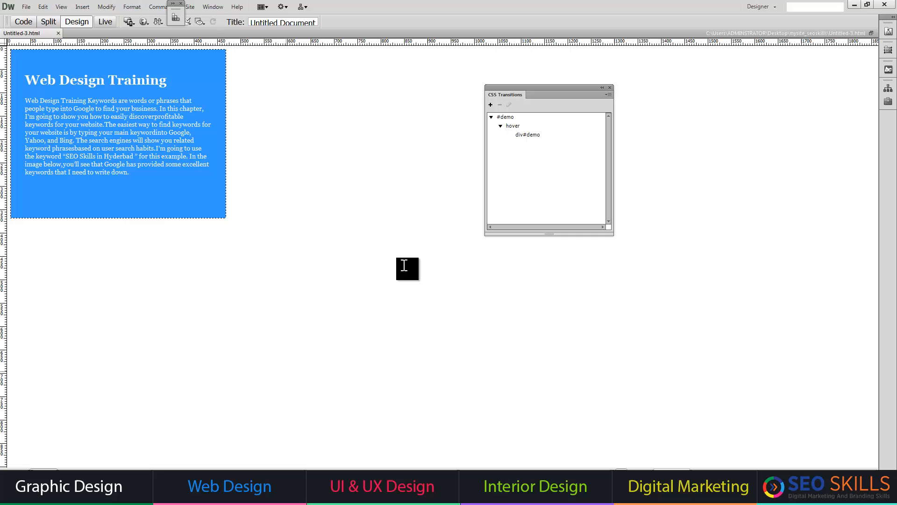
Edit the #demo hover transition, replacing padding-left with margin-left at an end value of 250 px.
left_click(520, 125)
left_click(508, 105)
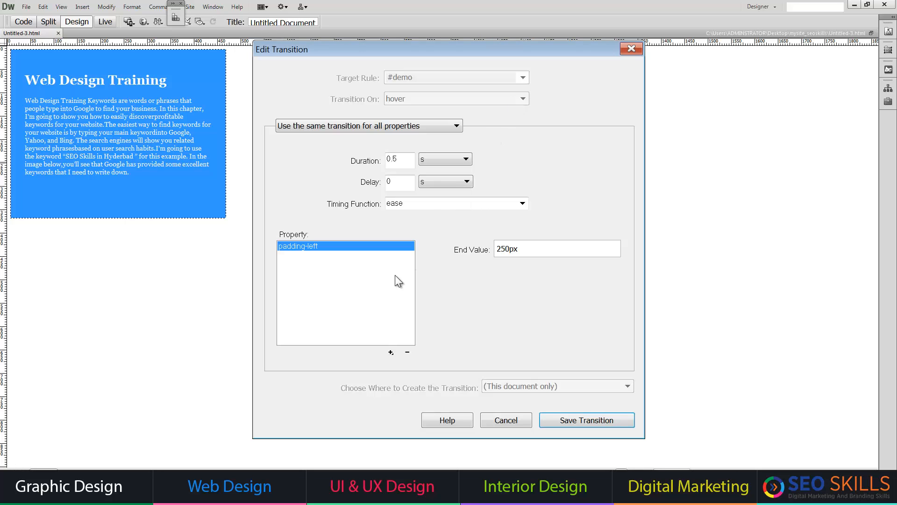
left_click(407, 352)
left_click(392, 352)
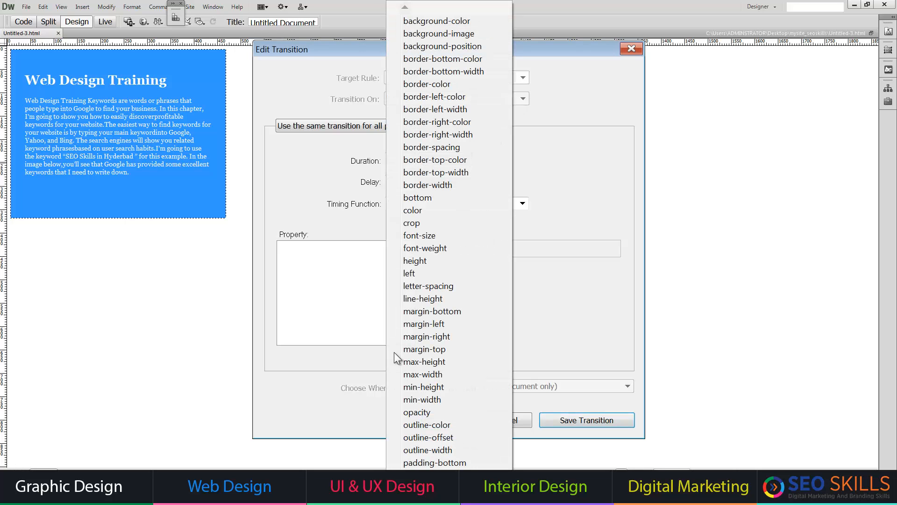
left_click(425, 323)
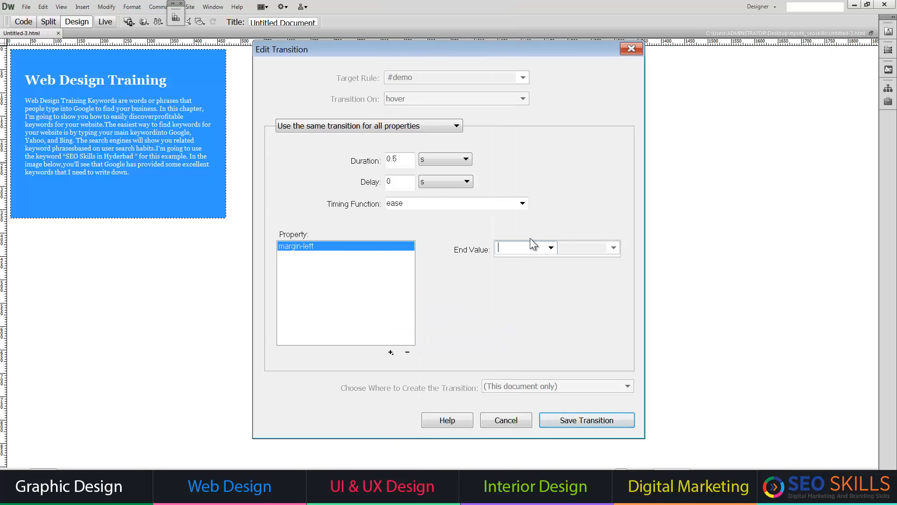
type("250")
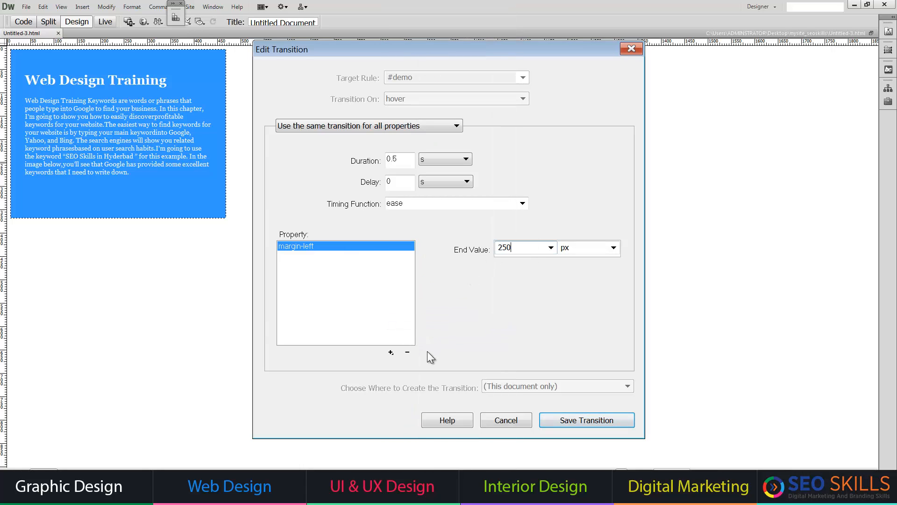
Add the opacity property with an end value of 0.5 to the hover transition and save the transition.
left_click(392, 352)
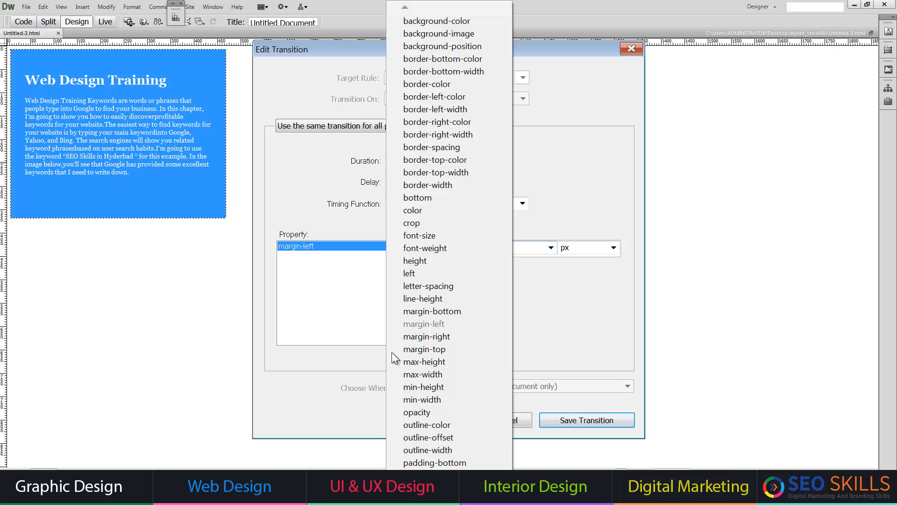
left_click(423, 412)
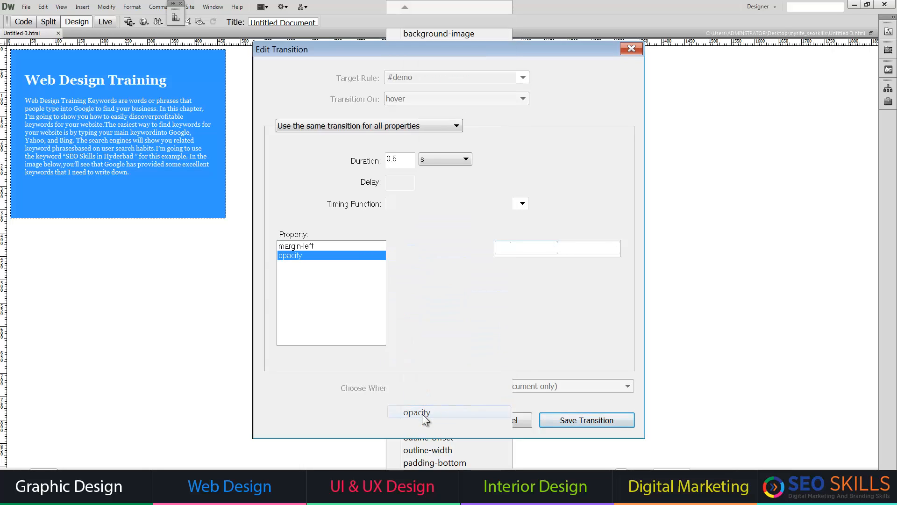
type("0.5")
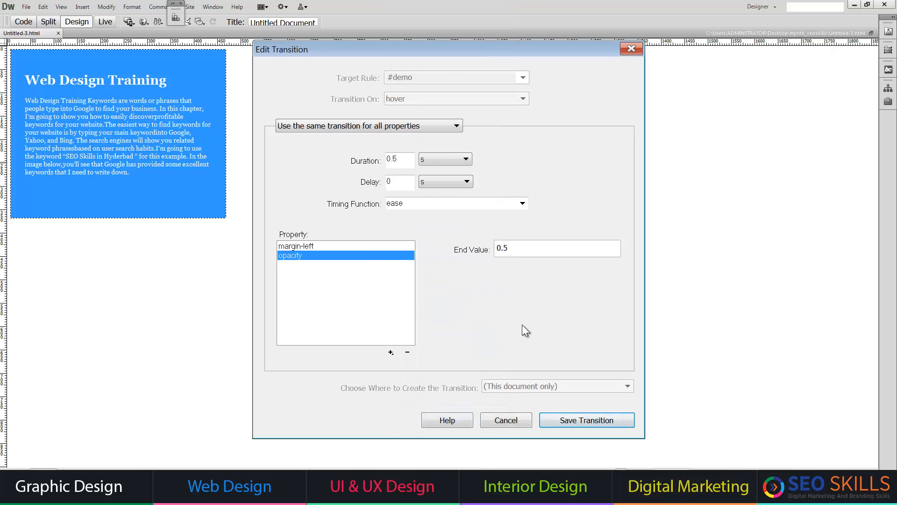
left_click(391, 353)
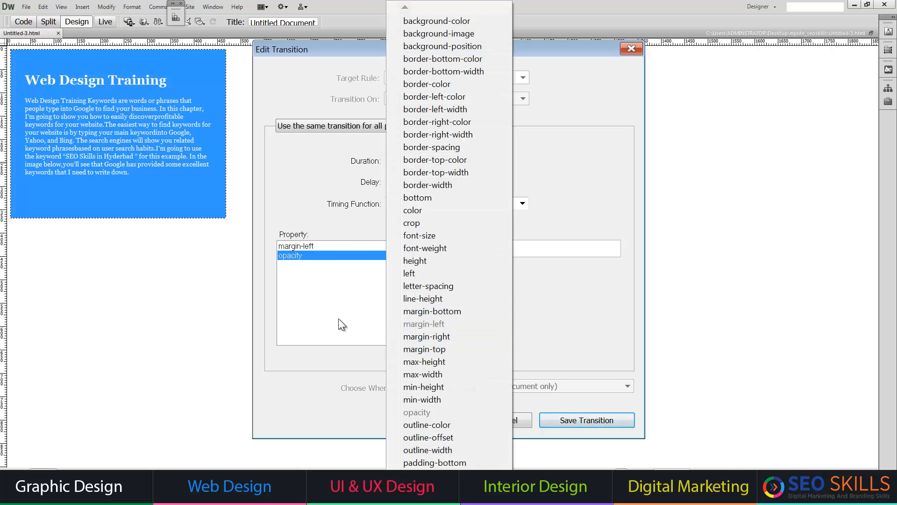
left_click(601, 421)
left_click(601, 421)
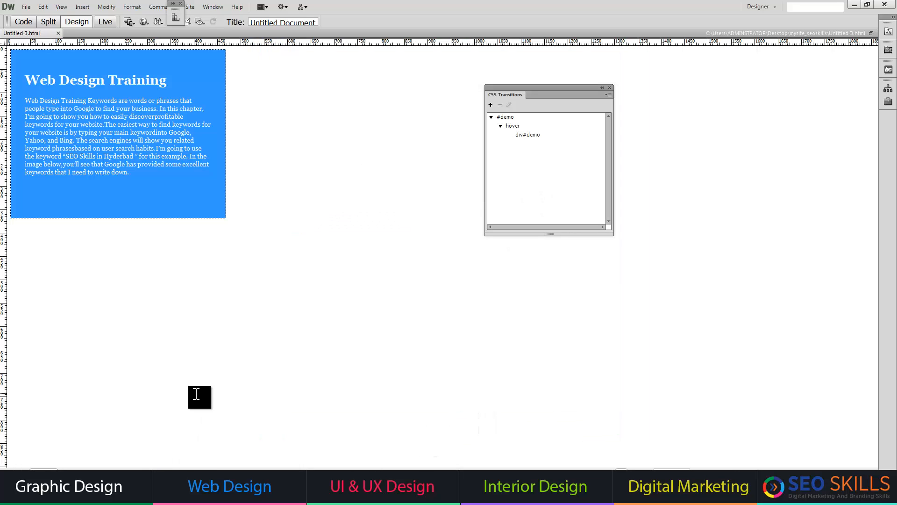
Preview the margin and opacity transition in the browser, and switch back to Dreamweaver.
key("F12")
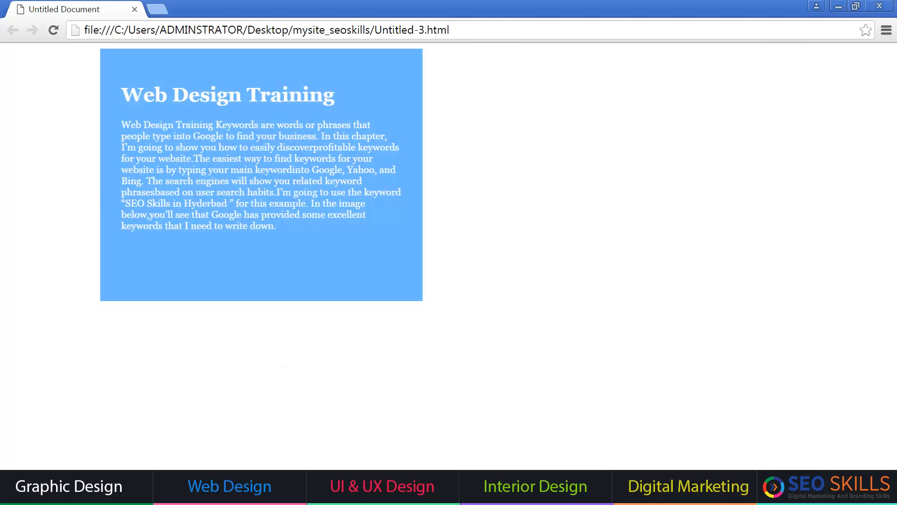
key("alt+Tab")
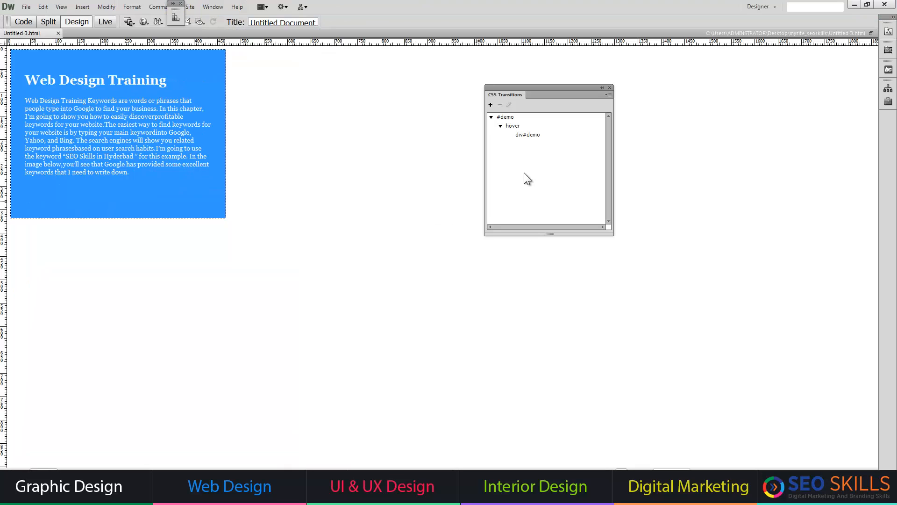
Open the #demo hover transition for editing and review the list of properties that can be animated.
left_click(508, 125)
left_click(510, 105)
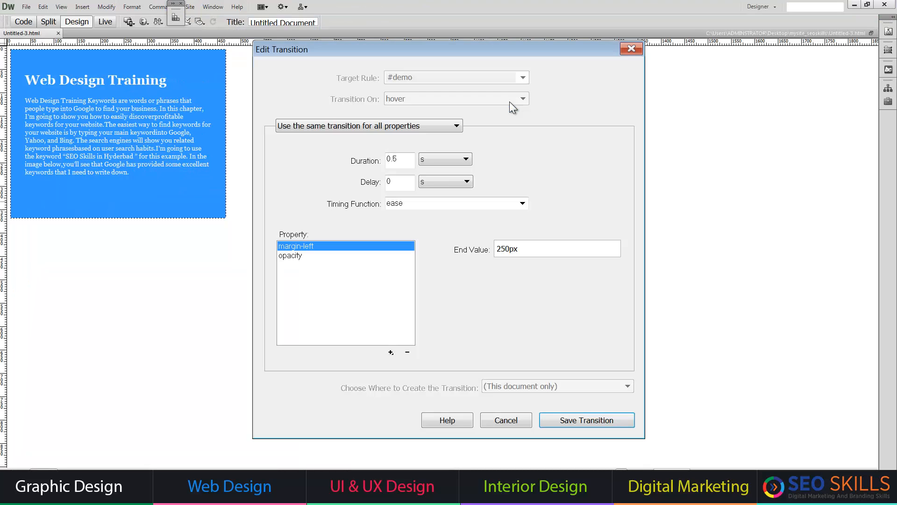
left_click(391, 352)
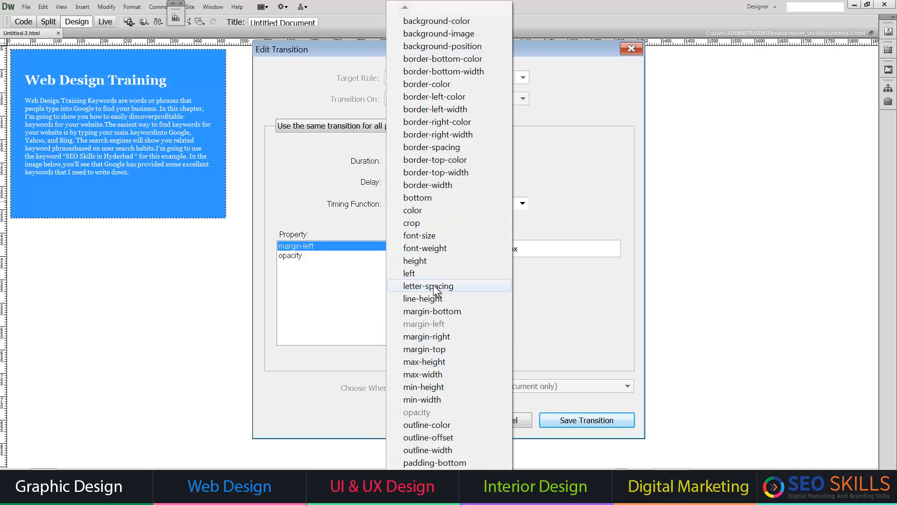
left_click(559, 321)
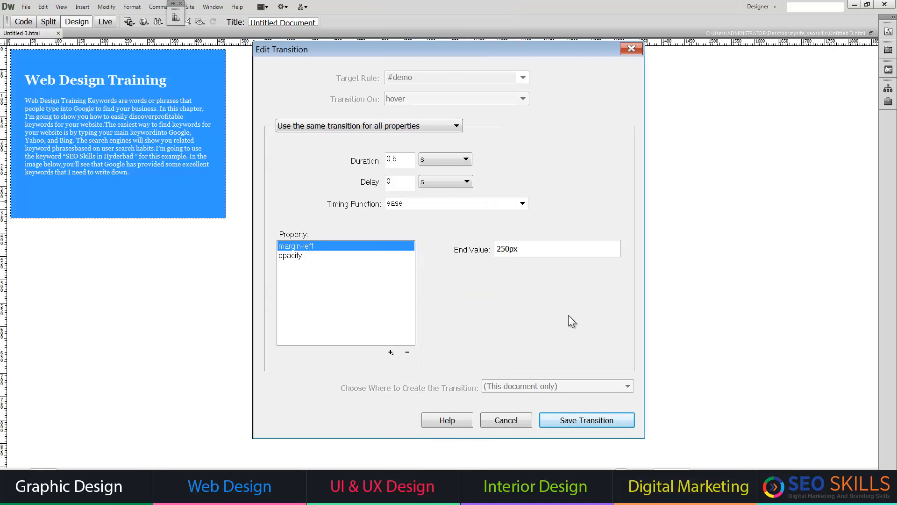